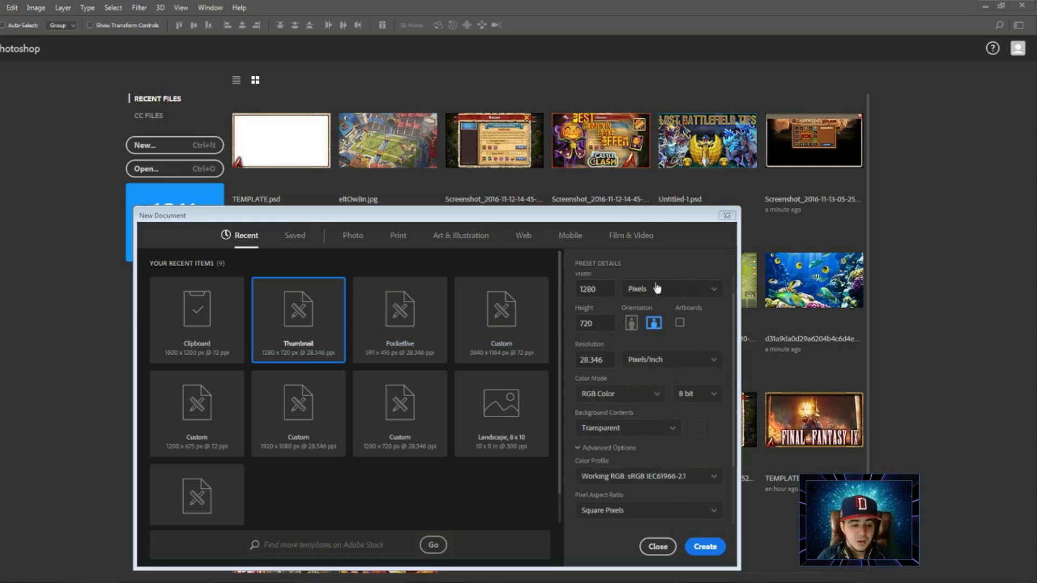
Create the blank transparent 1280×720 document Untitled-1 with a single Layer 1.
click(706, 548)
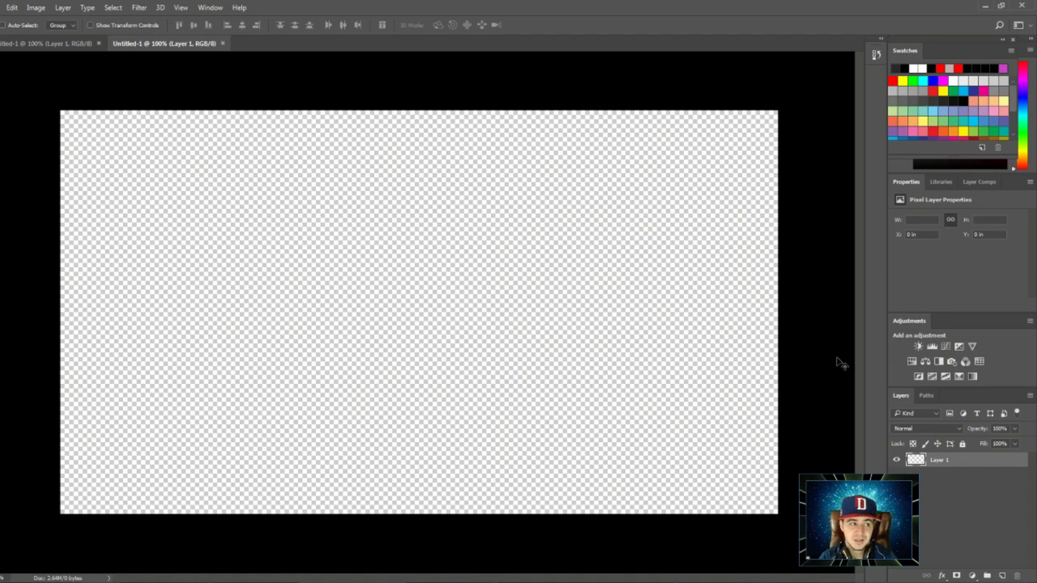
Close both Untitled-1 documents and open TEMPLATE.psd from Recent Files.
click(223, 43)
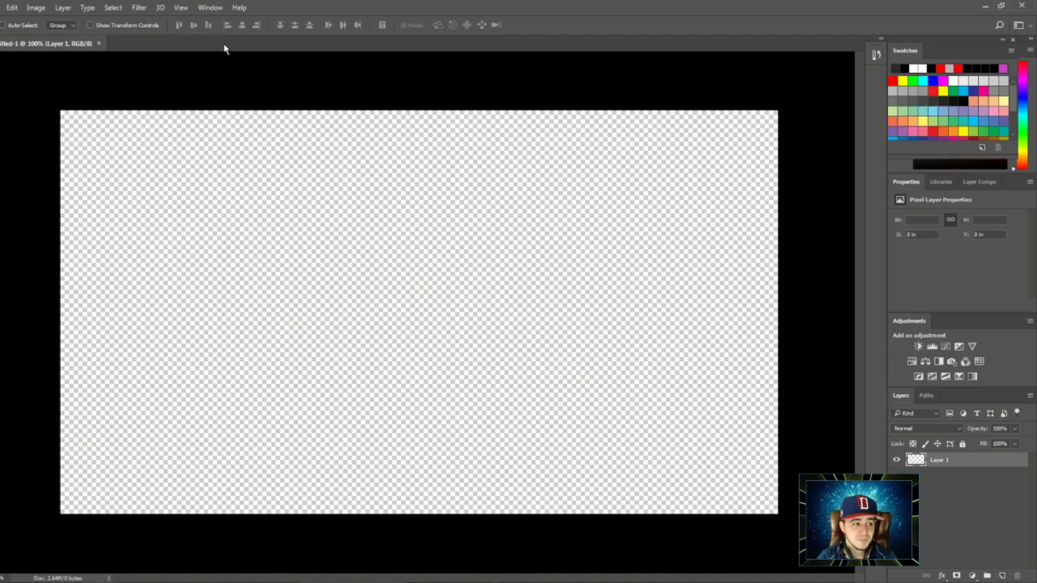
click(101, 42)
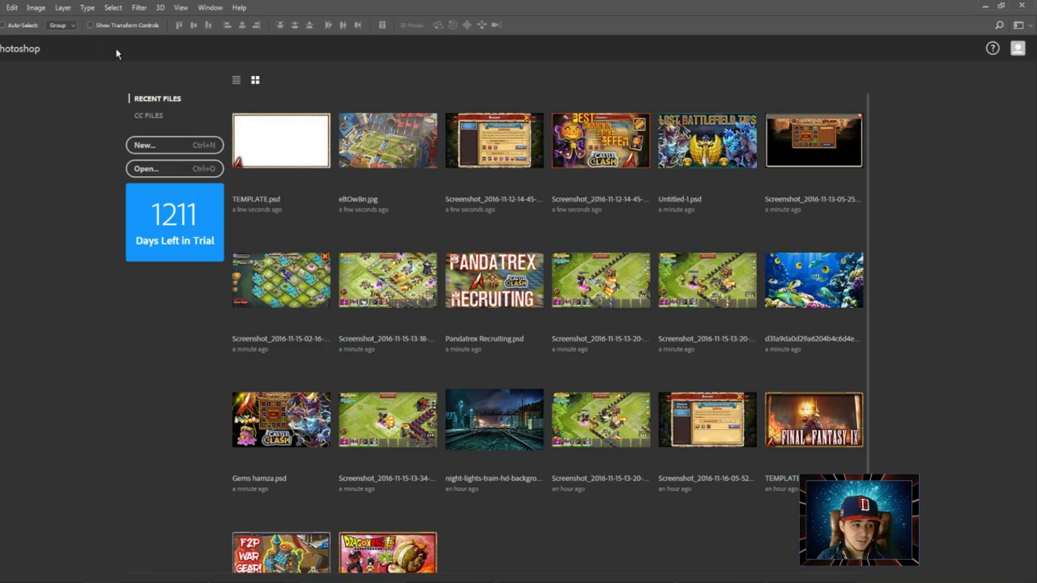
click(318, 222)
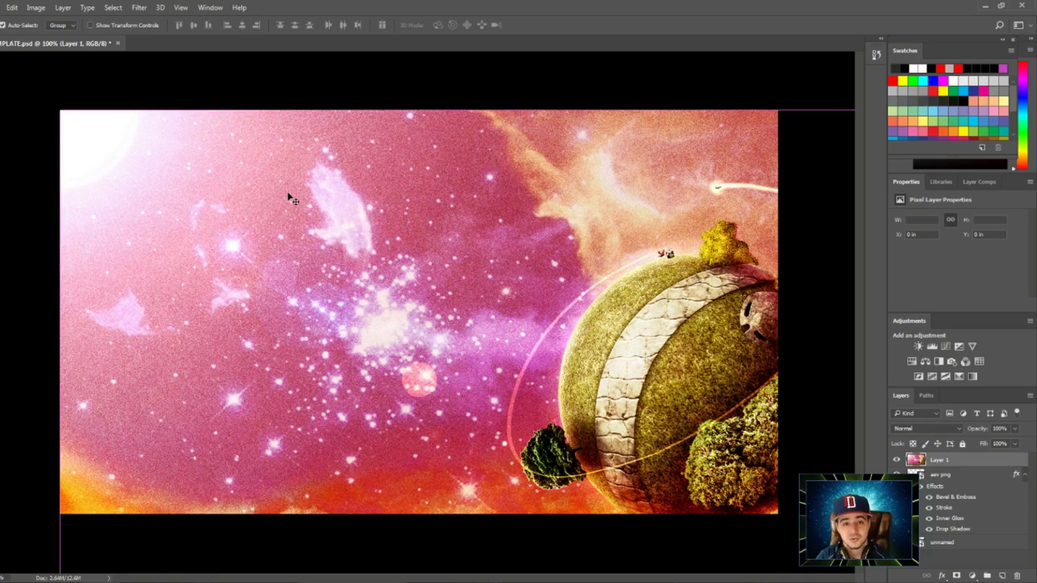
Put the pasted pink space background layer into free transform with Ctrl+T.
key(ctrl+t)
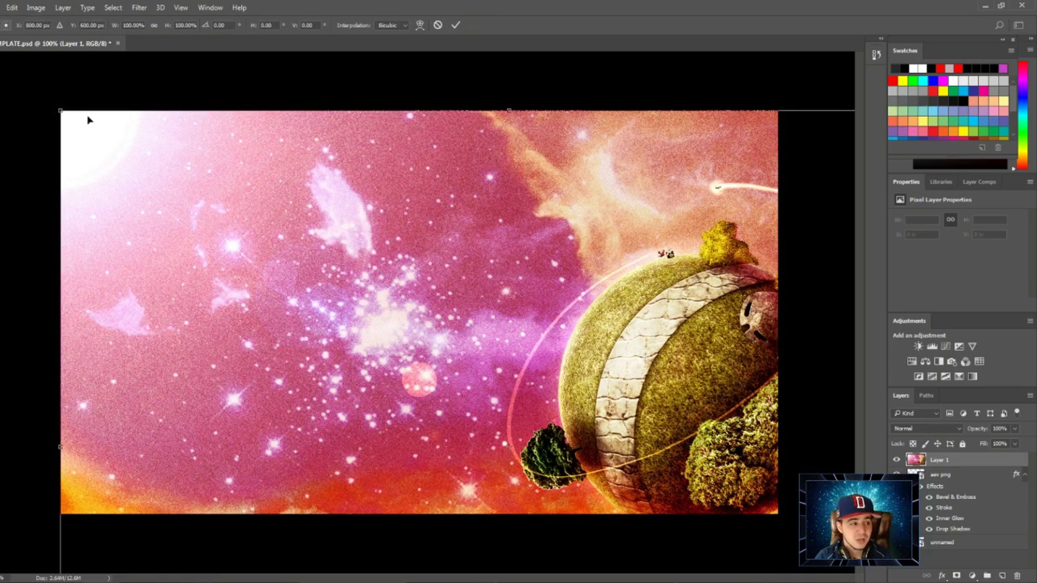
Scale the space image to about 86% and position it with the planet right of centre.
drag(58, 111, 356, 336)
drag(471, 408, 409, 289)
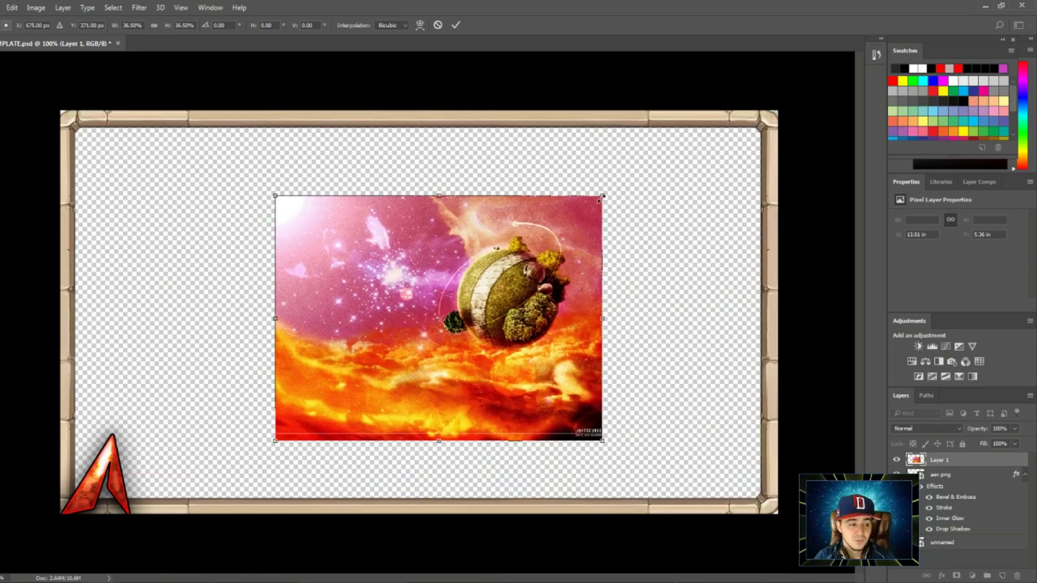
drag(603, 197, 857, 114)
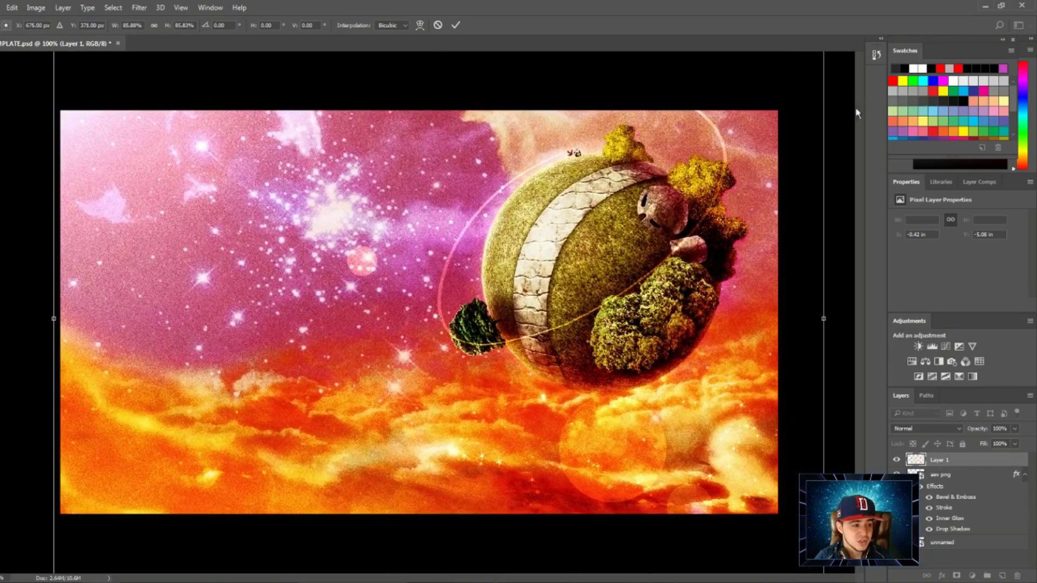
drag(727, 227, 711, 260)
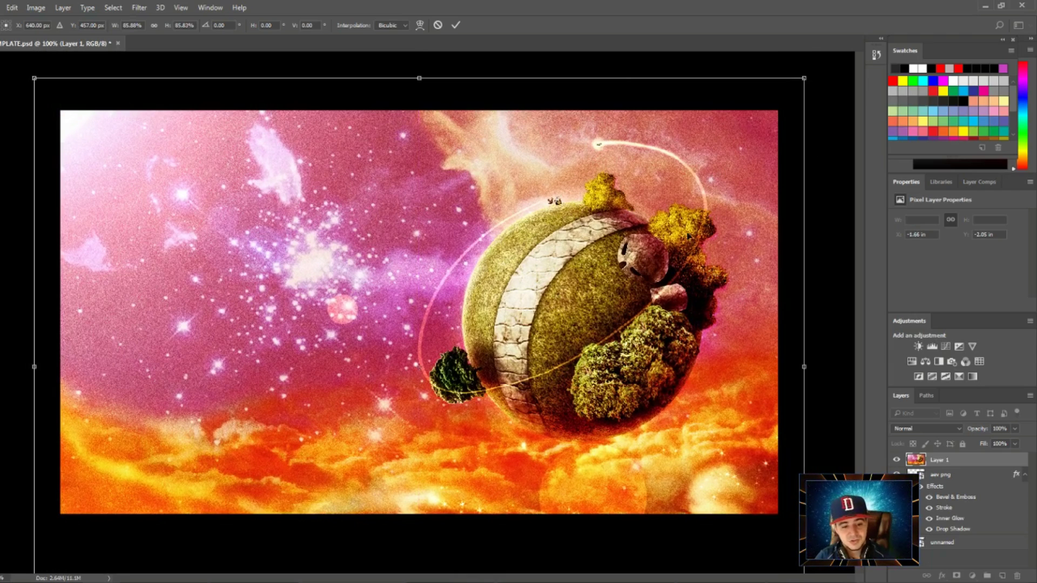
click(456, 25)
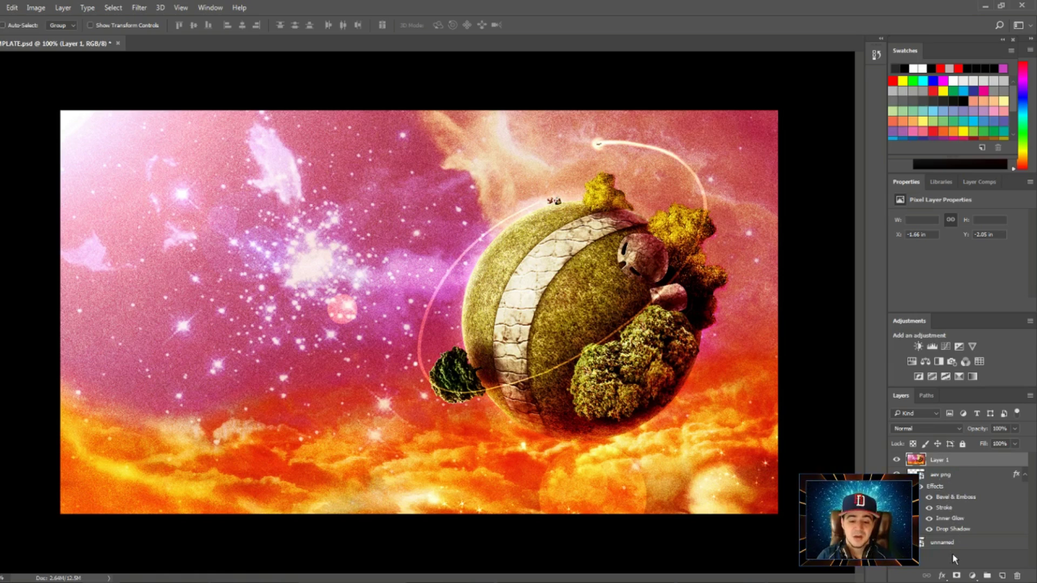
Move Layer 1 to the bottom of the stack so the frame and logo show above it.
right_click(951, 489)
key(Escape)
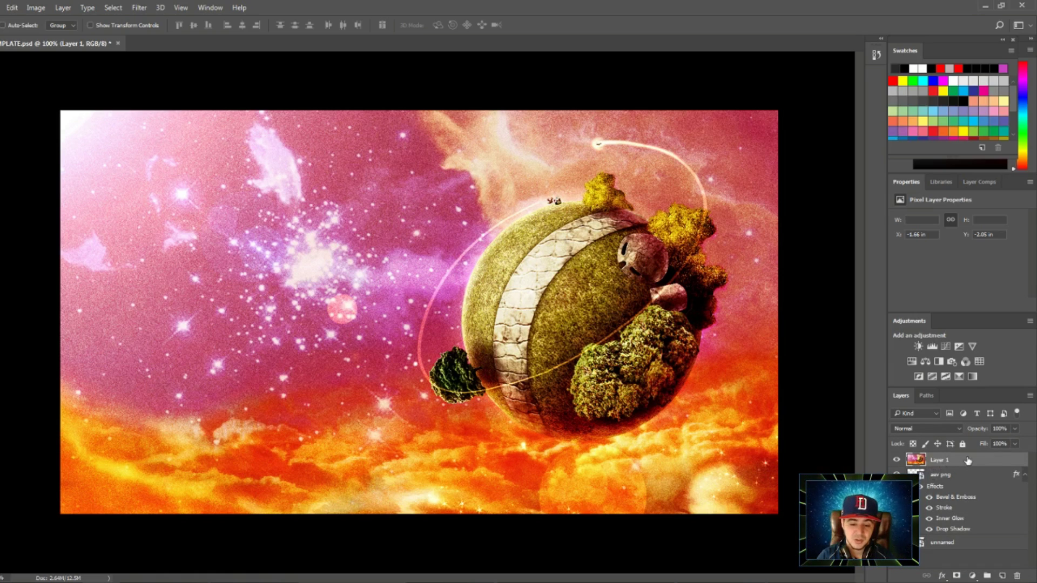
drag(967, 461, 961, 559)
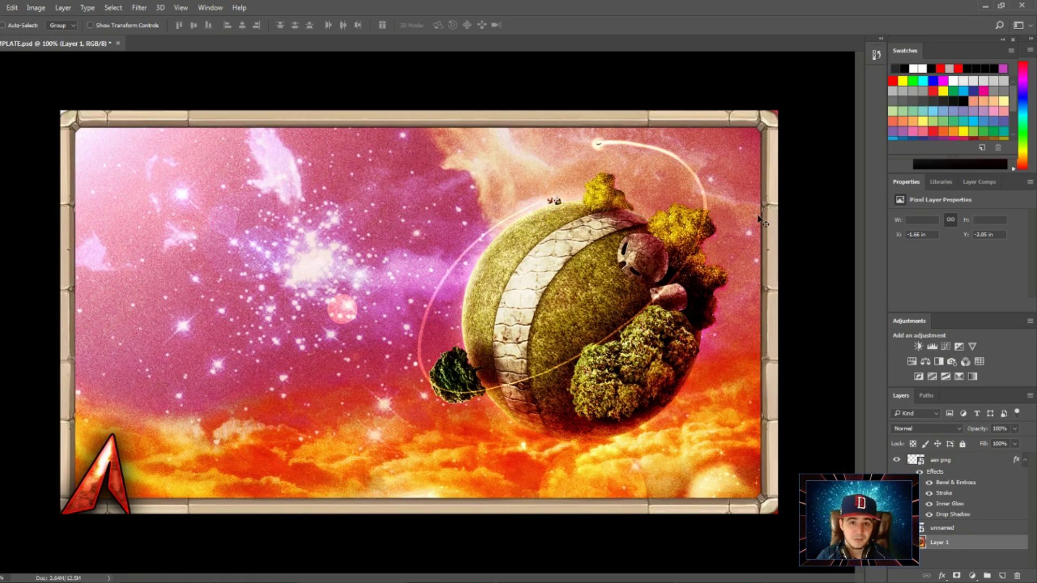
Darken the frame layer to a richer brown with a Curves adjustment.
click(973, 527)
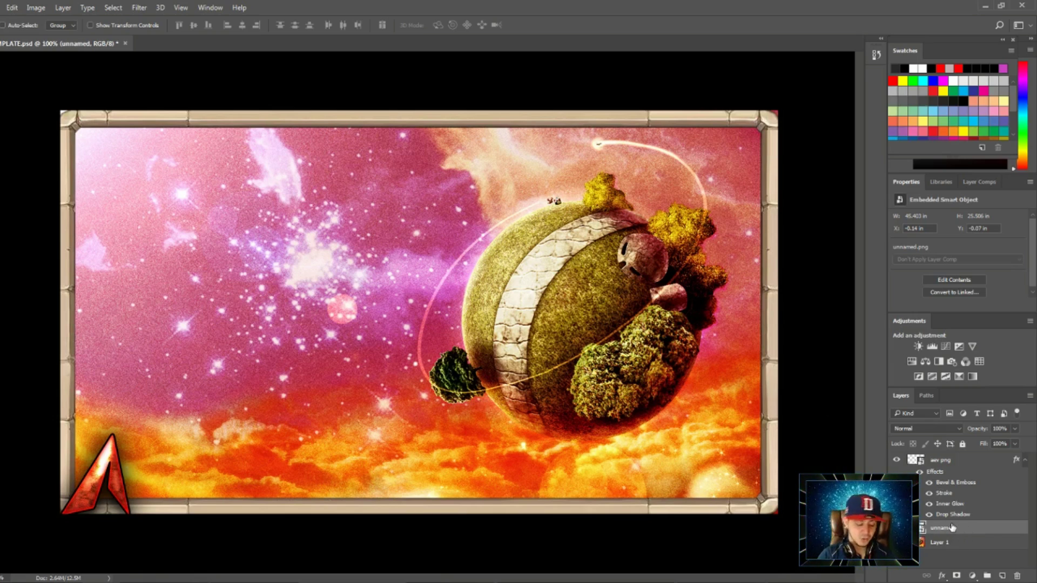
key(ctrl)
key(ctrl+m)
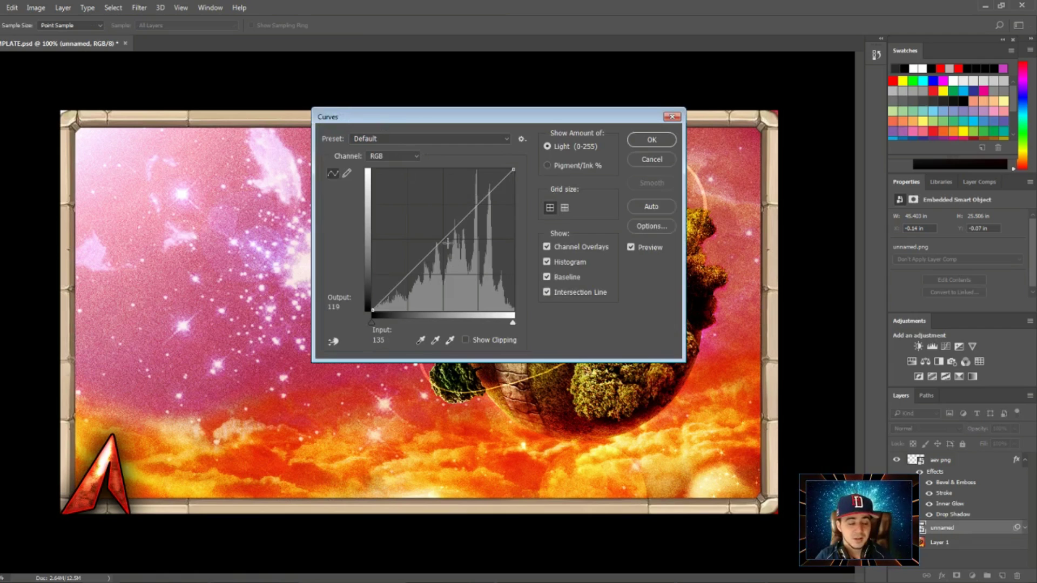
drag(447, 236, 467, 261)
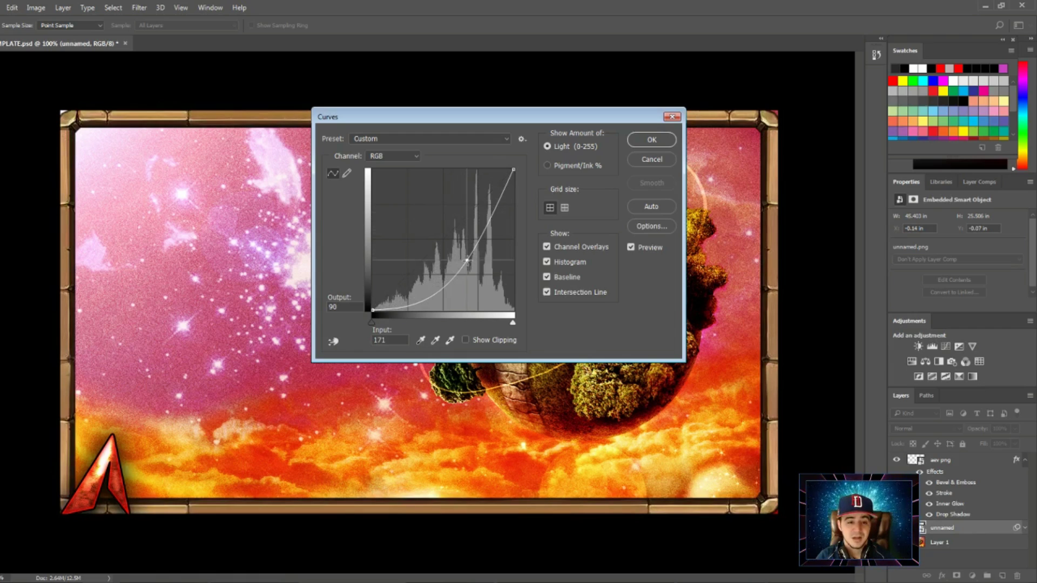
click(652, 139)
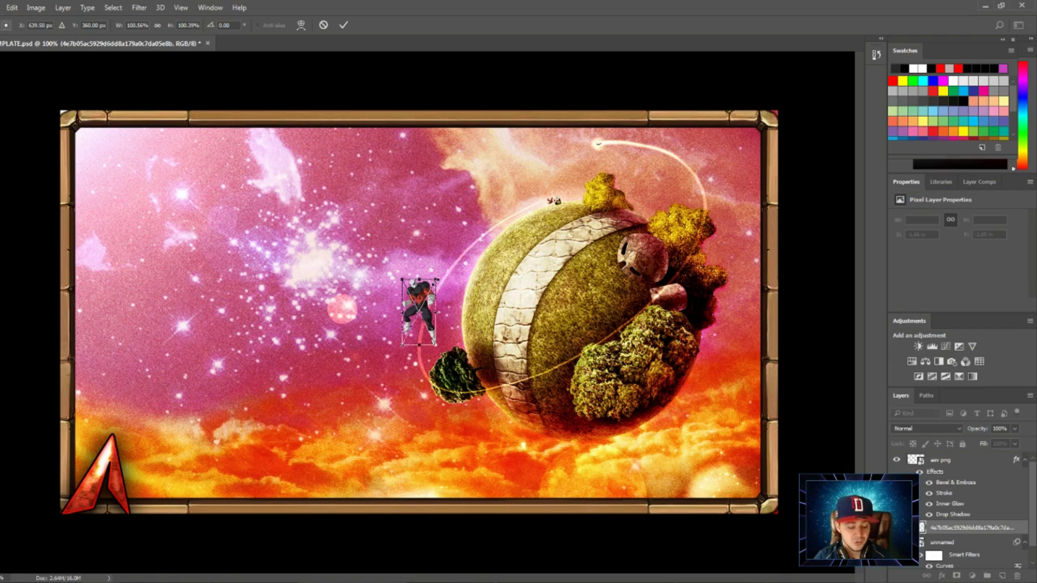
Enlarge the Jiren cutout to about 380% and place it at the canvas's left edge.
drag(436, 280, 511, 203)
drag(432, 247, 201, 304)
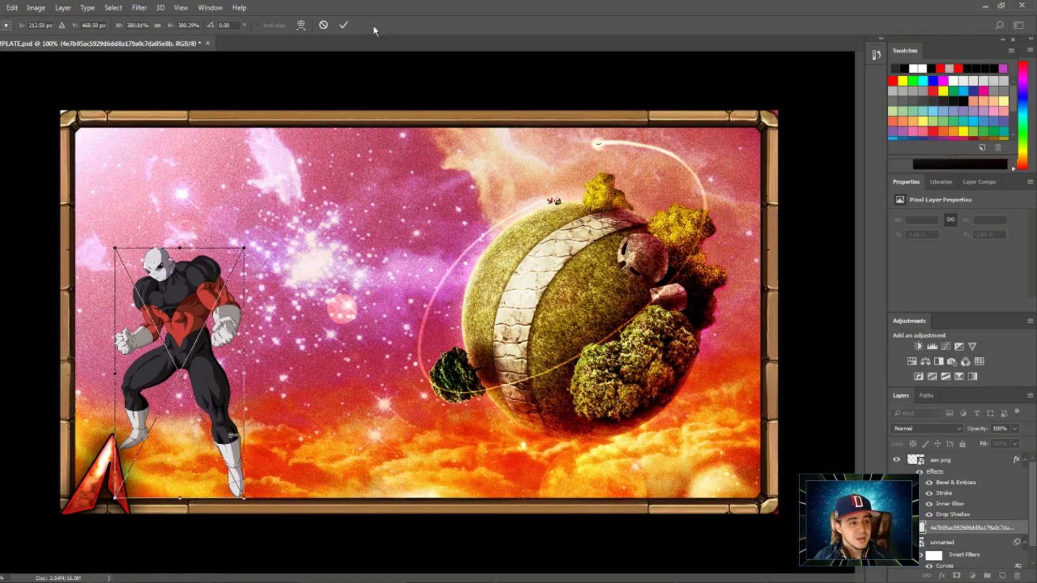
click(344, 25)
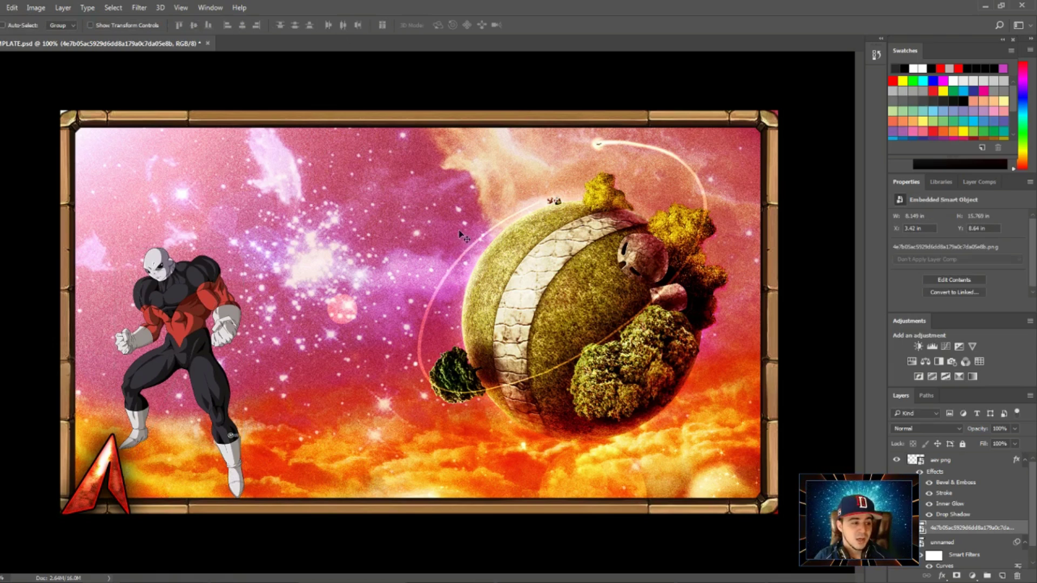
right_click(945, 529)
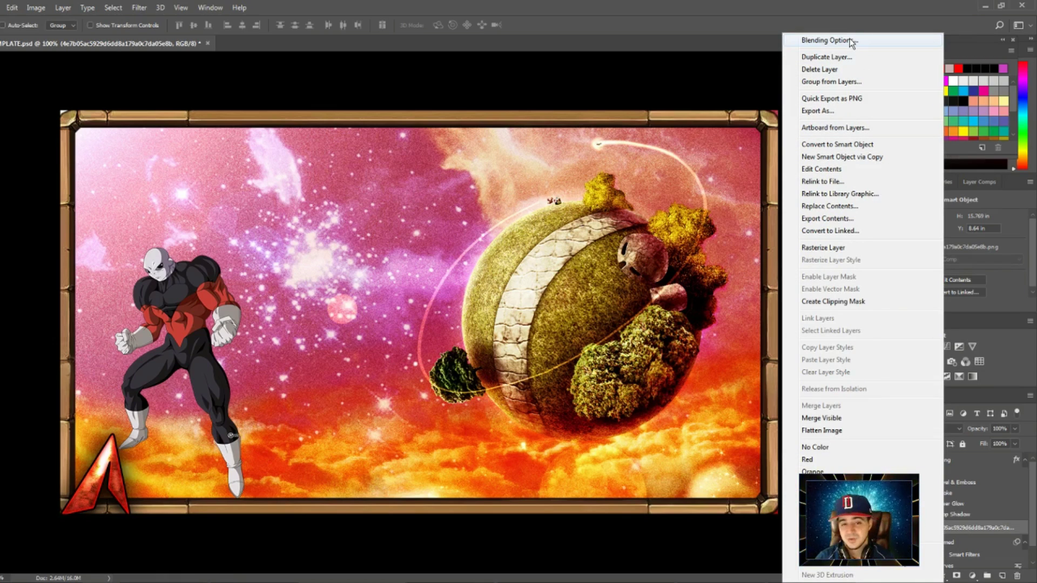
Open the Jiren layer's Blending Options and enable Bevel & Emboss.
key(Escape)
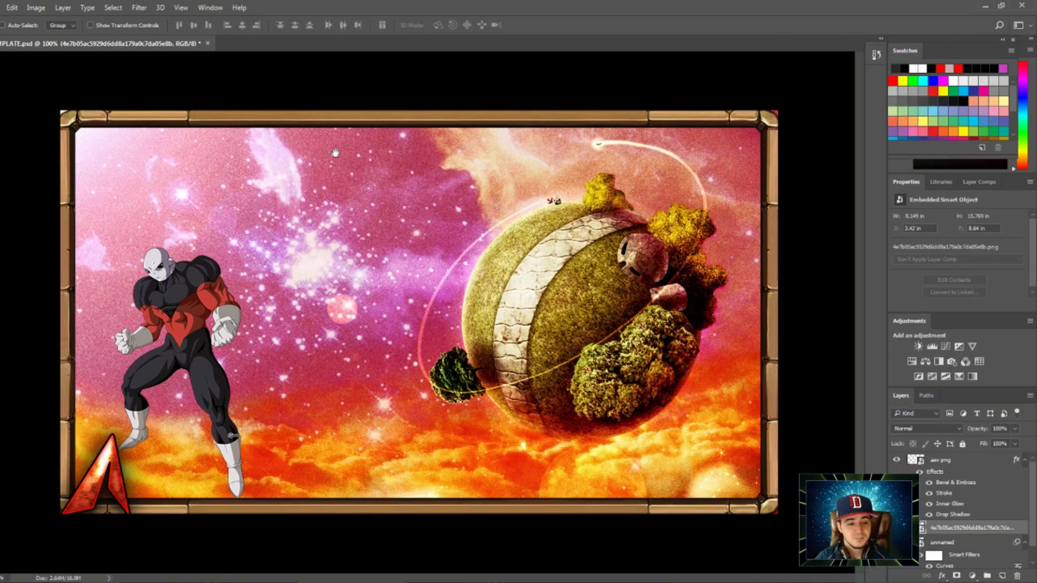
key(space)
right_click(945, 530)
click(945, 108)
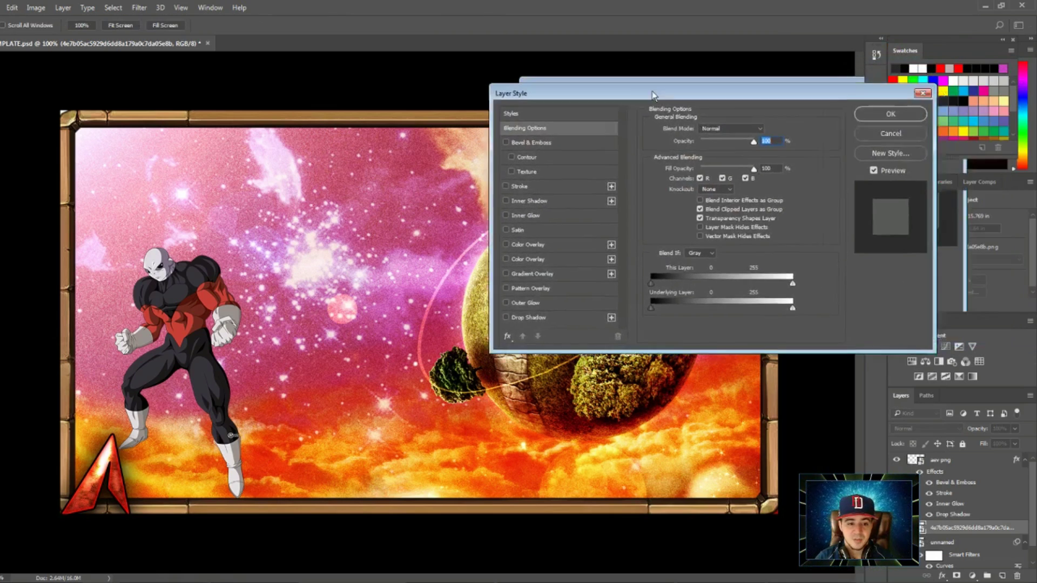
drag(659, 76, 578, 186)
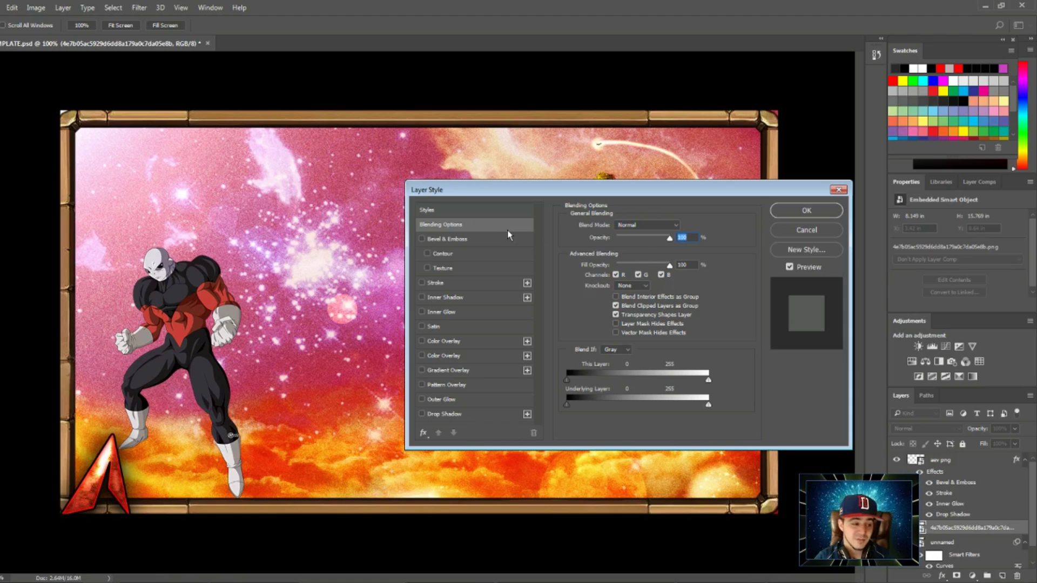
click(421, 240)
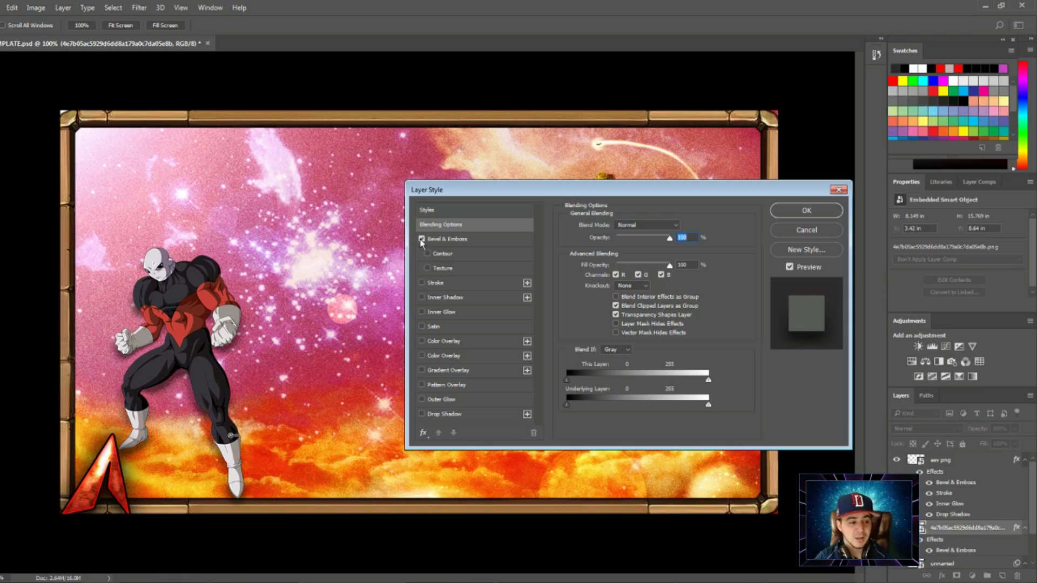
click(421, 239)
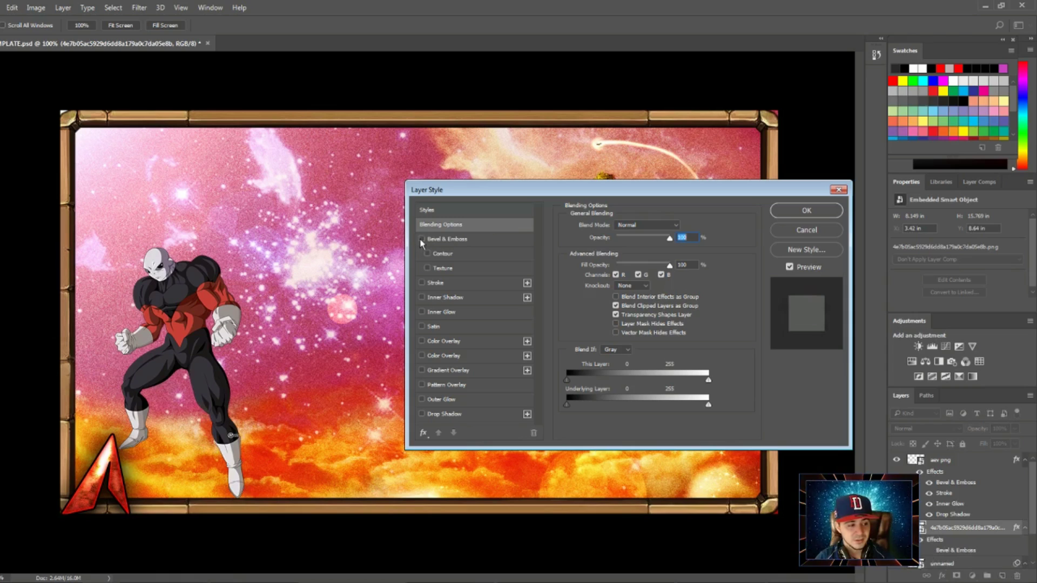
click(422, 239)
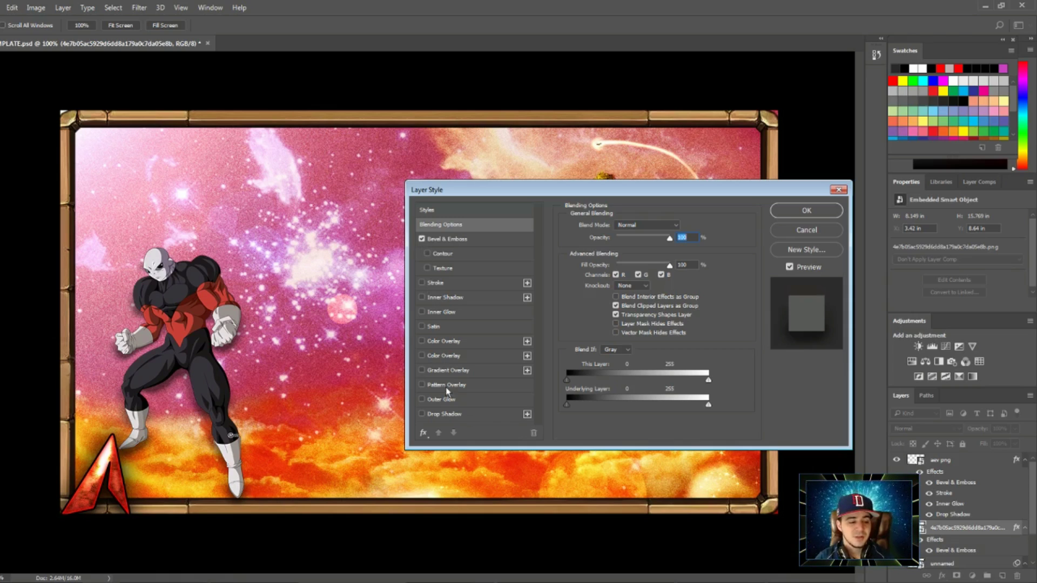
Turn on an Outer Glow for the Jiren layer, leaving Inner Glow off.
click(422, 399)
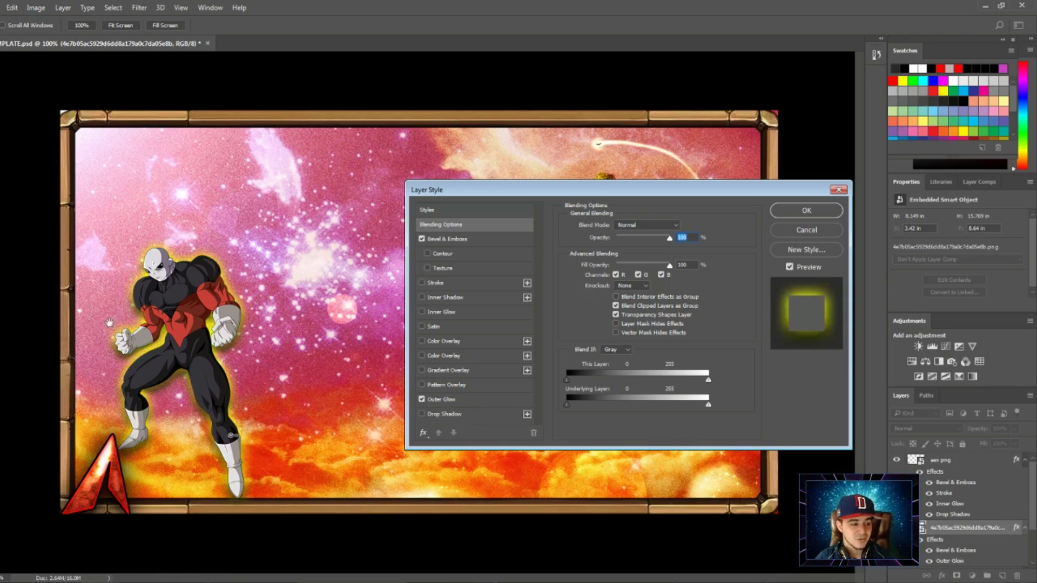
click(433, 400)
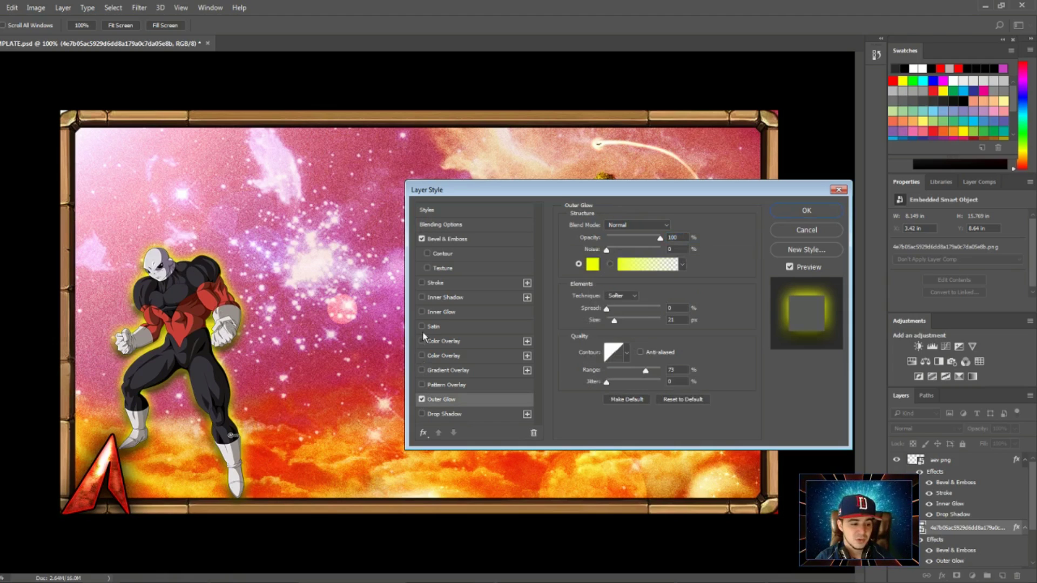
click(422, 312)
click(422, 312)
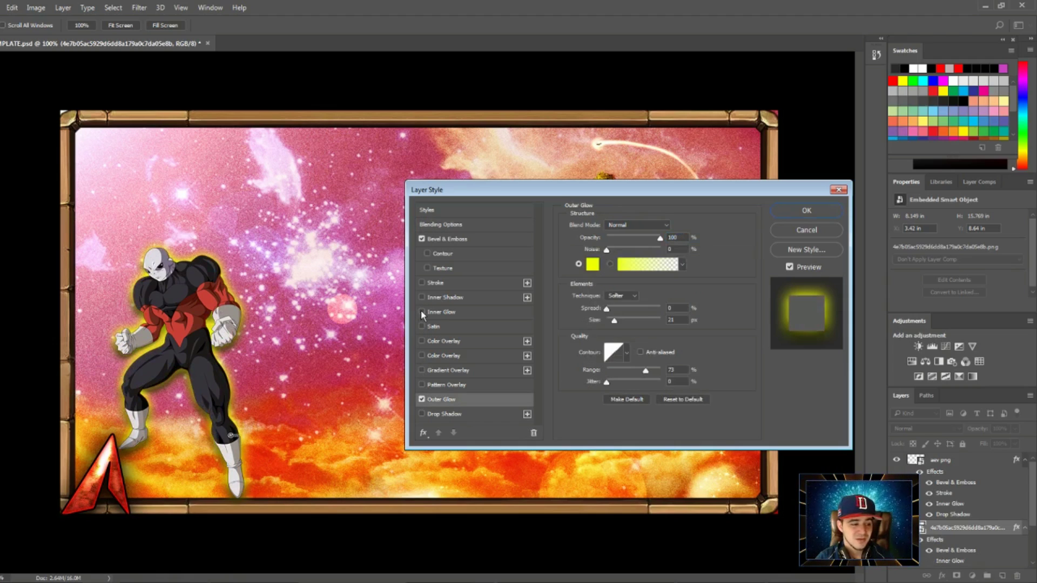
Set the glow colour to the red sampled from Jiren's costume and apply the layer style.
click(593, 266)
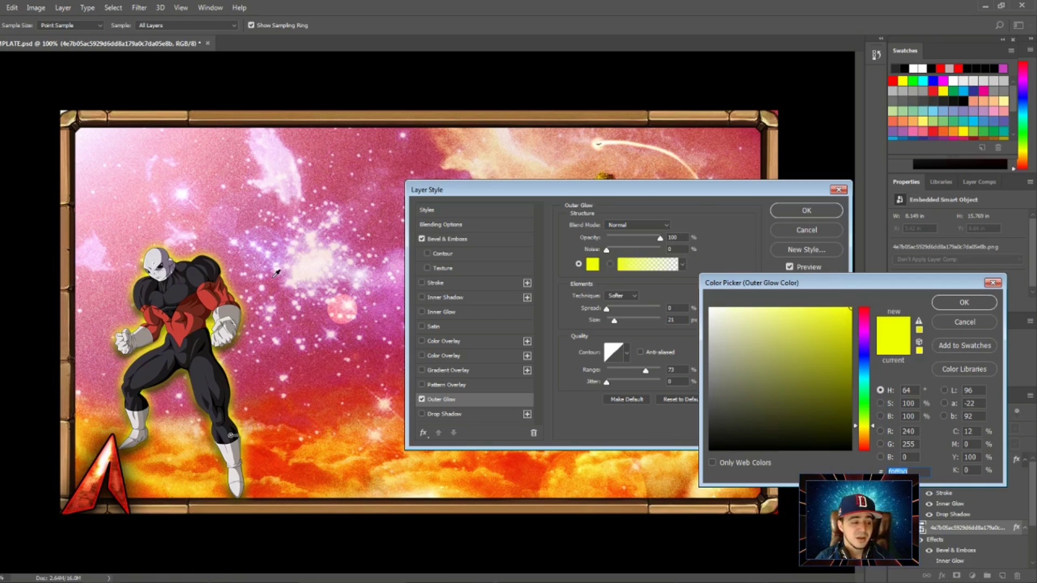
click(865, 308)
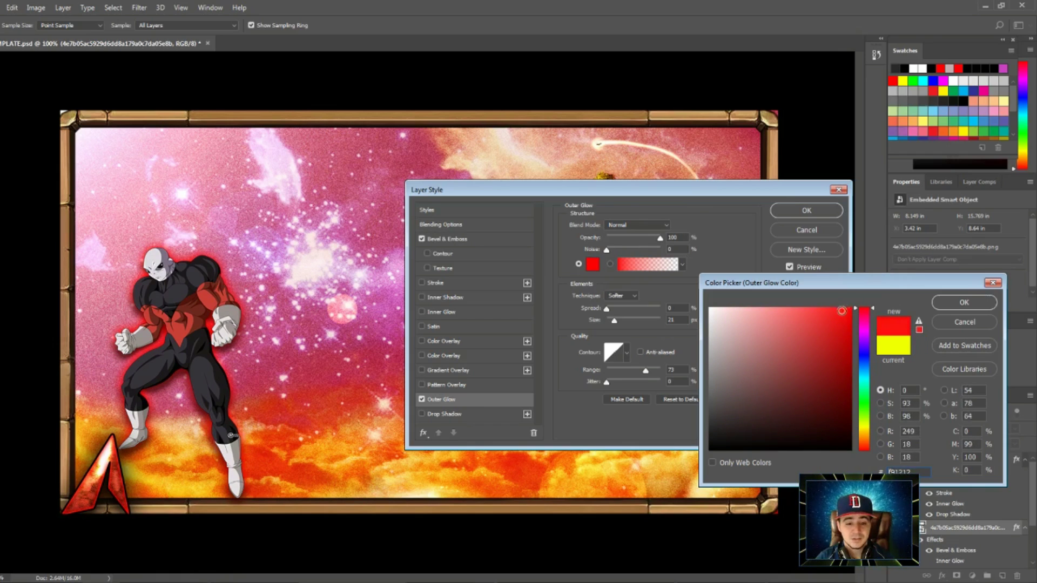
click(993, 283)
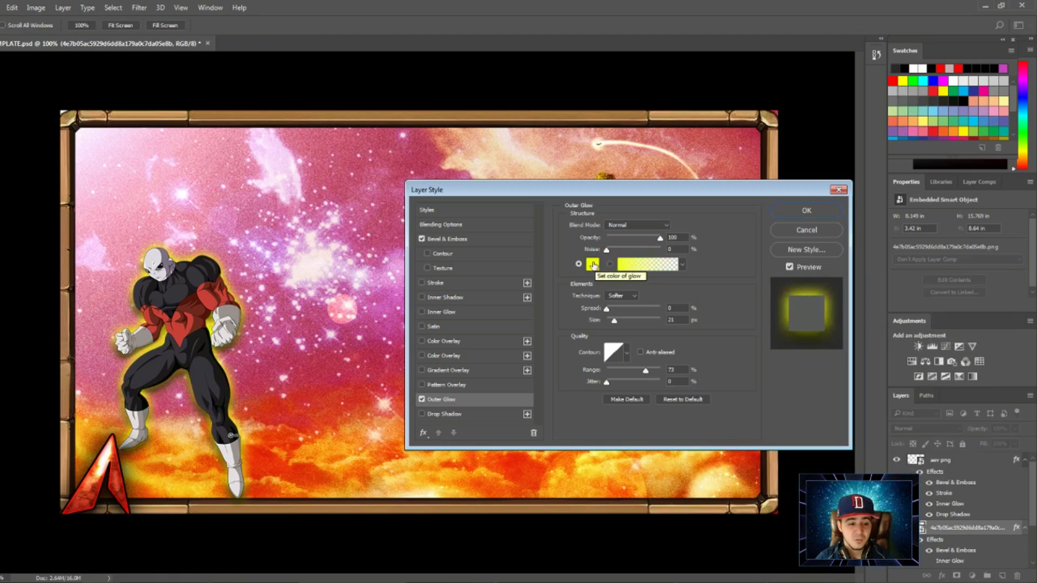
click(594, 264)
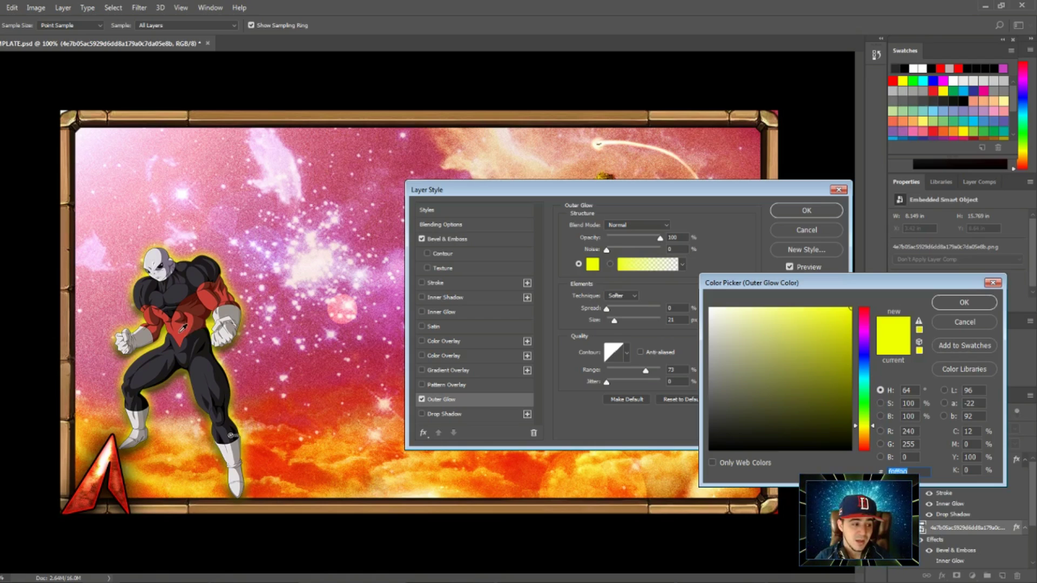
click(181, 329)
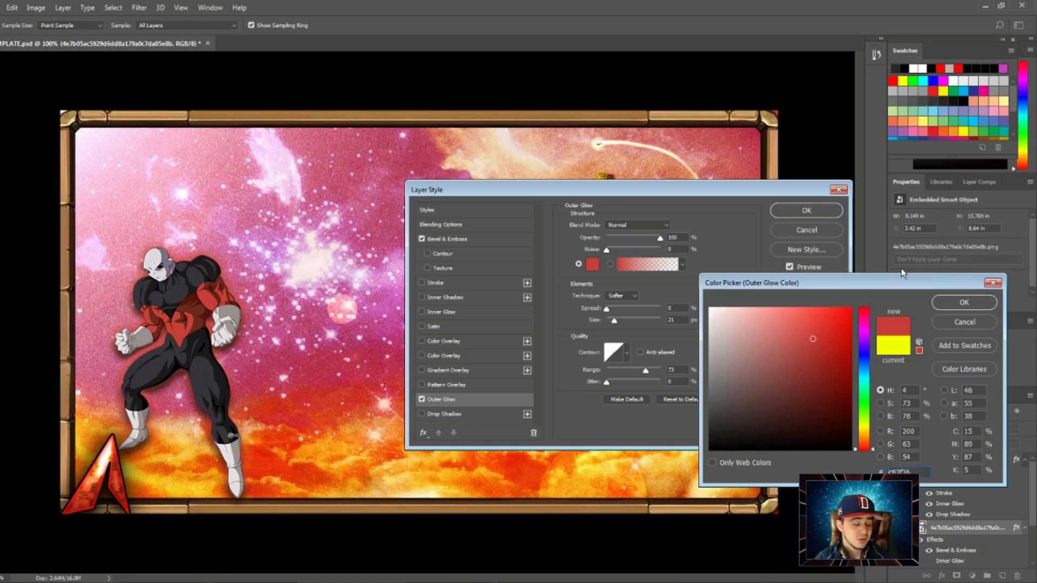
click(965, 303)
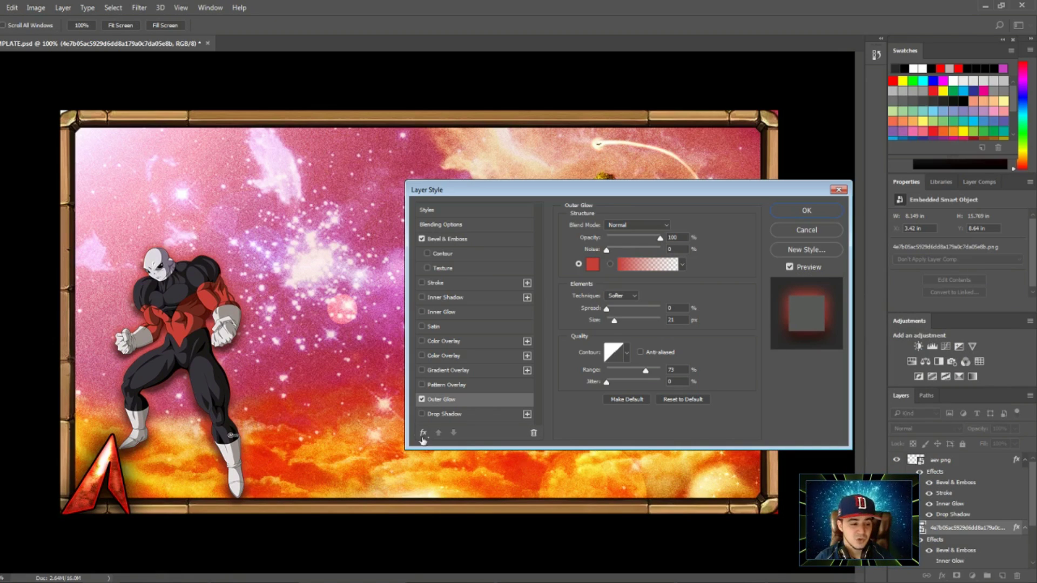
click(422, 414)
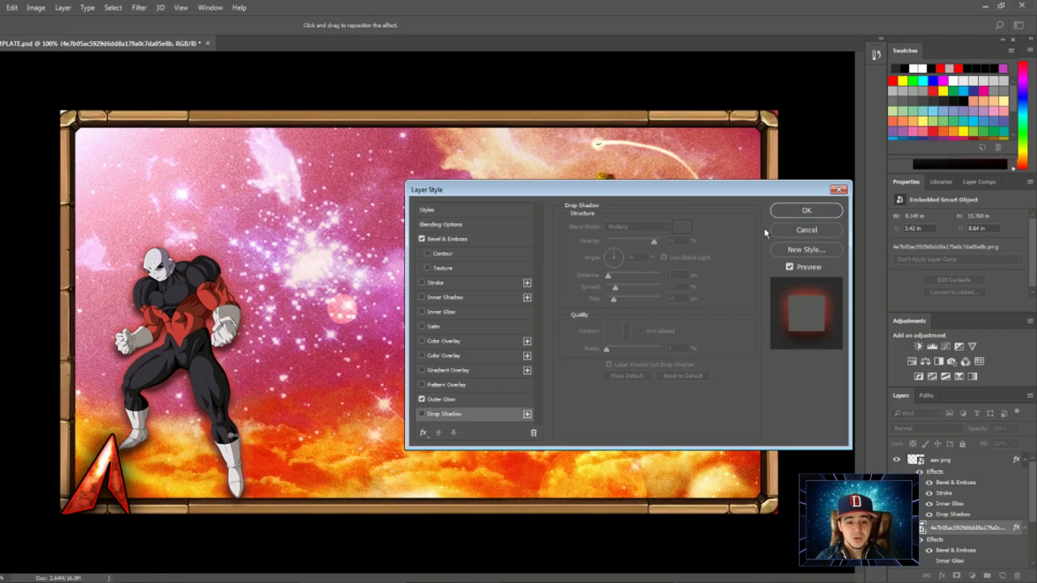
click(785, 212)
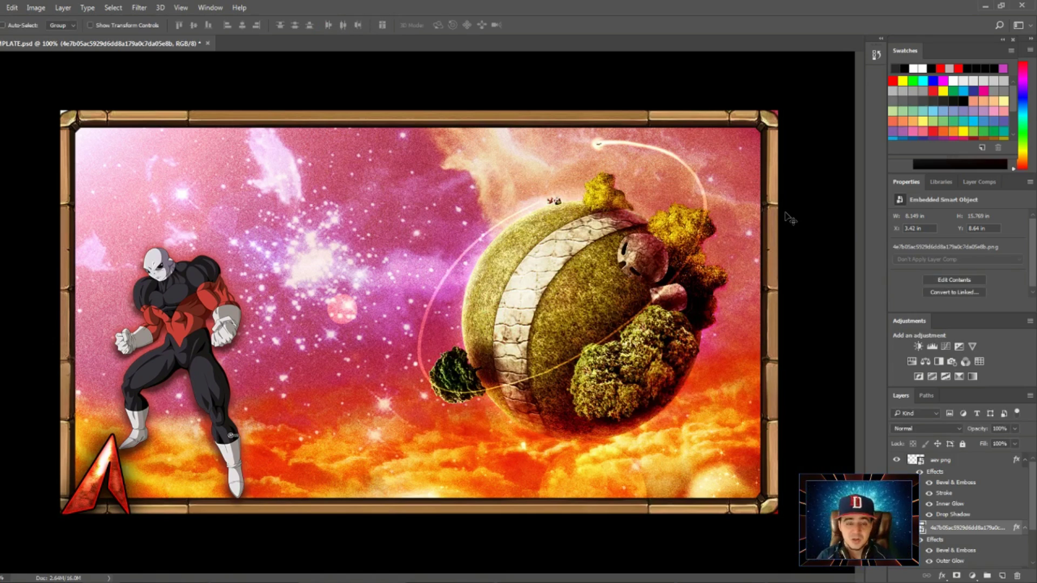
key(t)
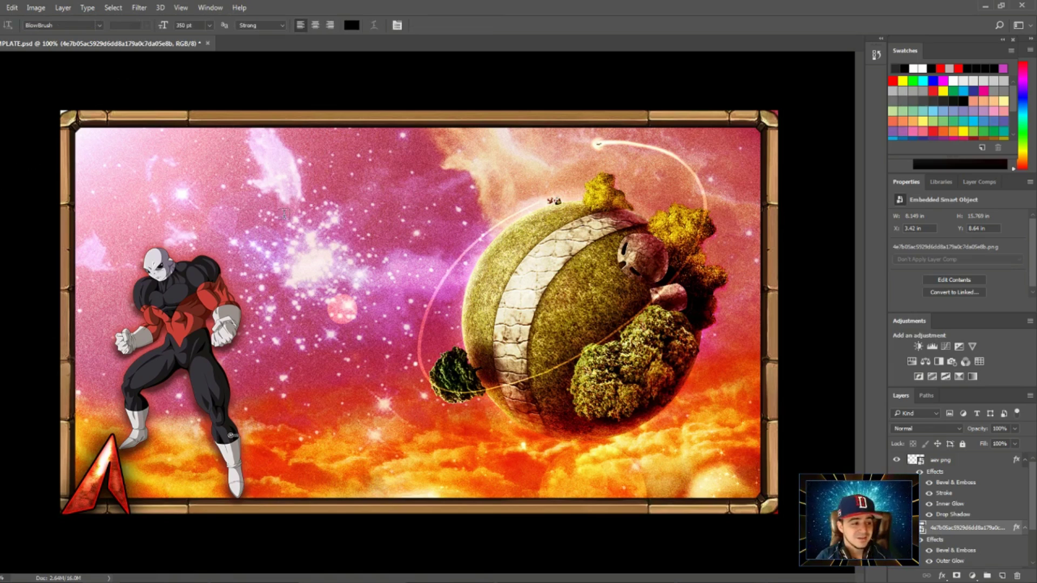